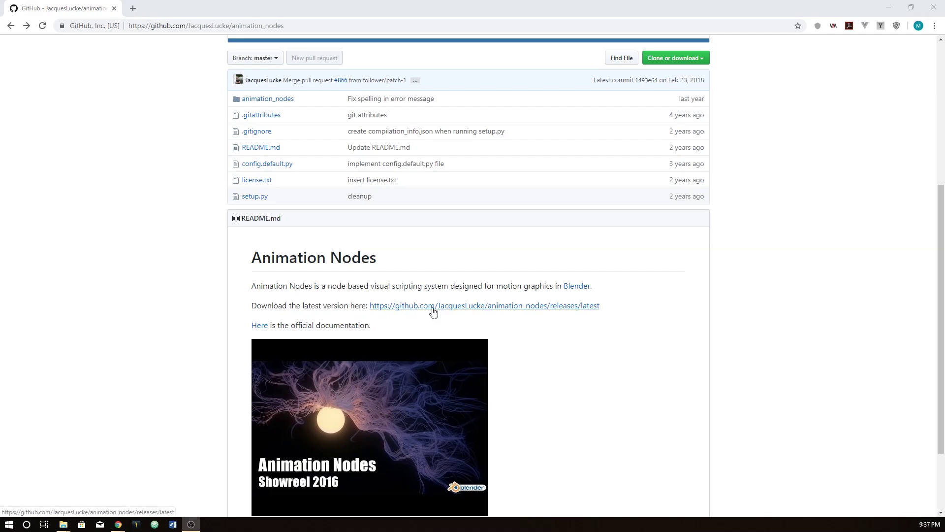
- Open the Animation Nodes releases list and follow the v2.1.4 Windows build link to GraphicAll
scroll(439, 309, "up", 5)
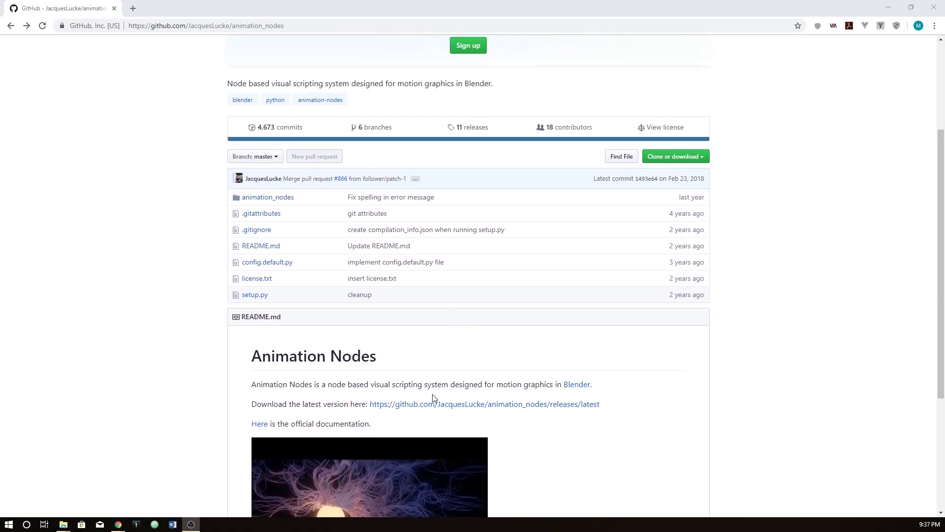
scroll(369, 390, "down", 2)
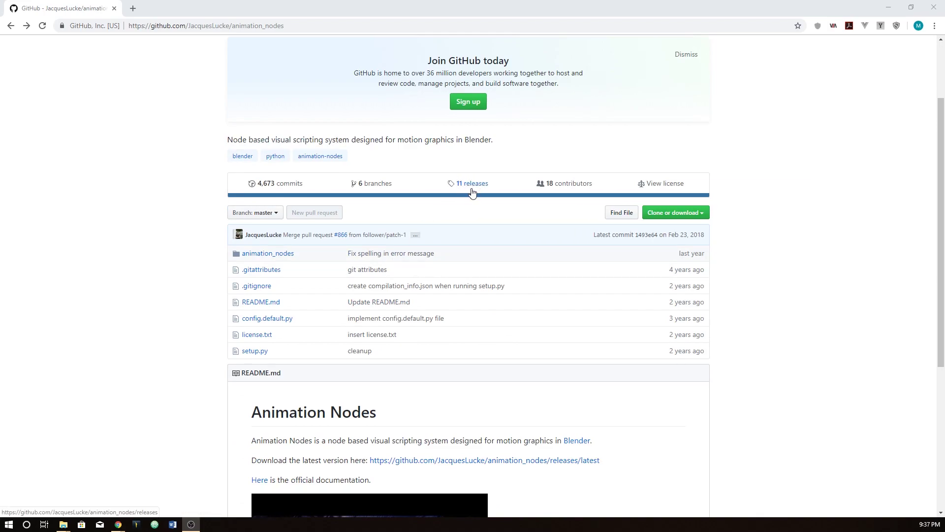
left_click(471, 187)
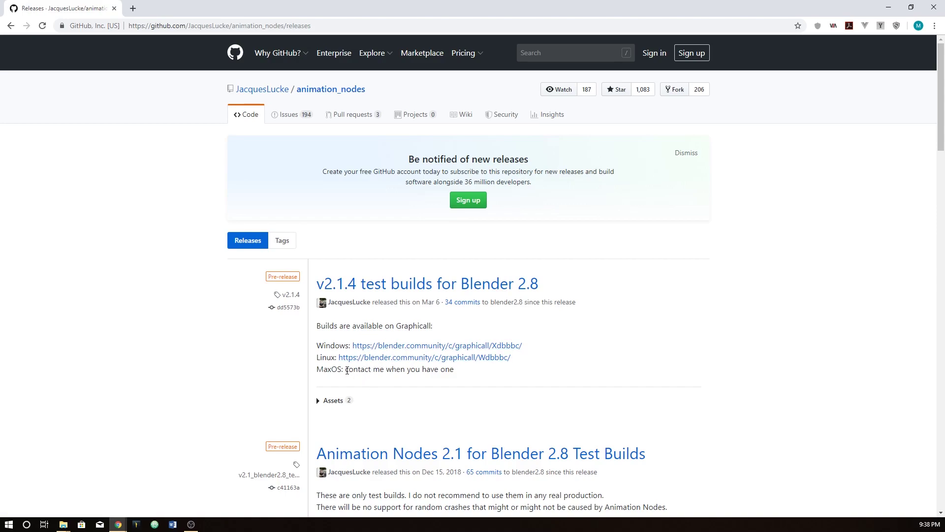
scroll(405, 274, "down", 7)
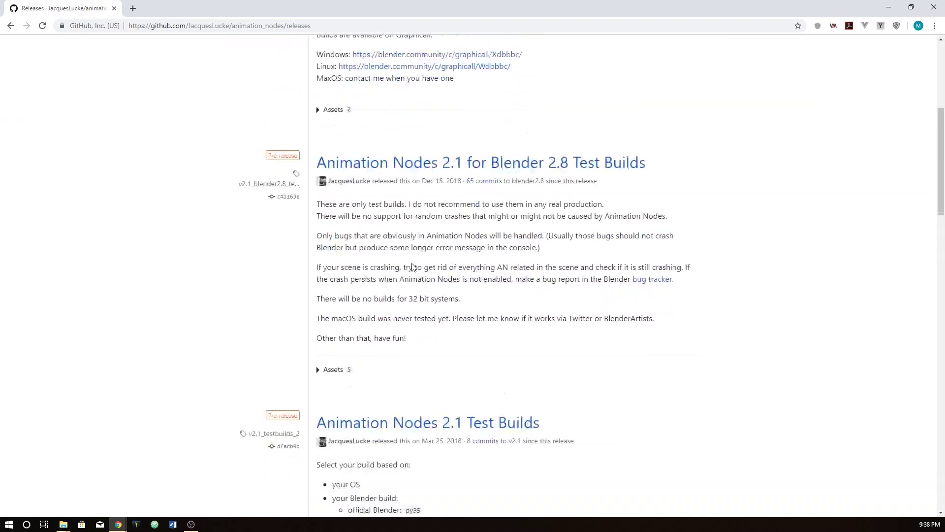
scroll(413, 265, "up", 6)
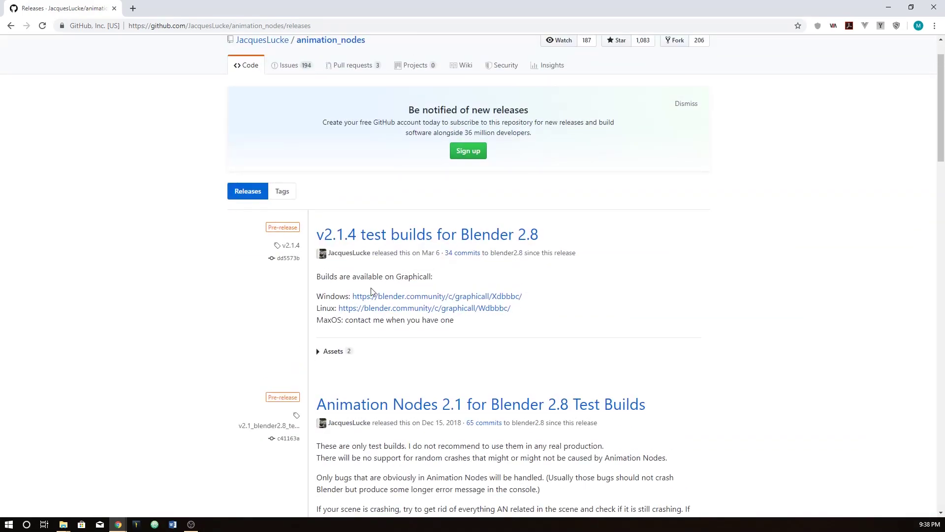
left_click(391, 296)
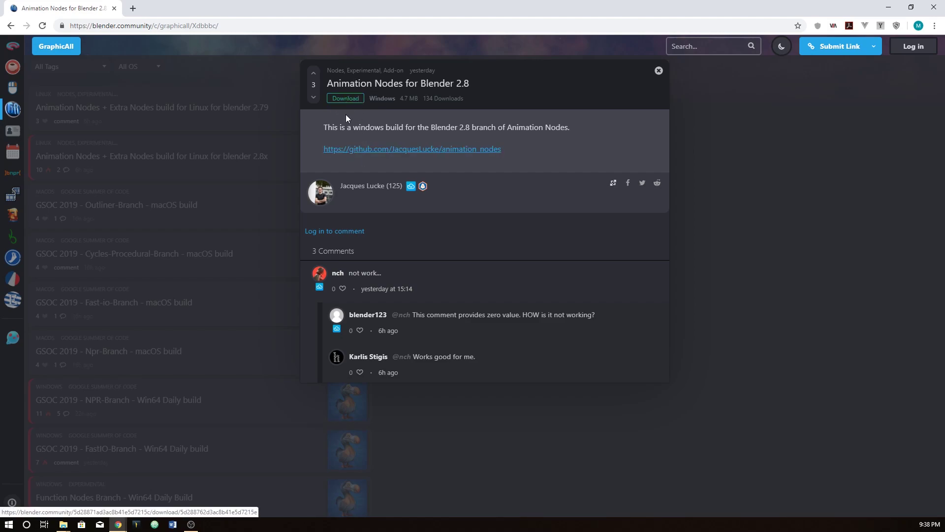
- Download the Animation Nodes Blender 2.8 Windows build zip and shrink the browser to show the desktop
left_click(351, 98)
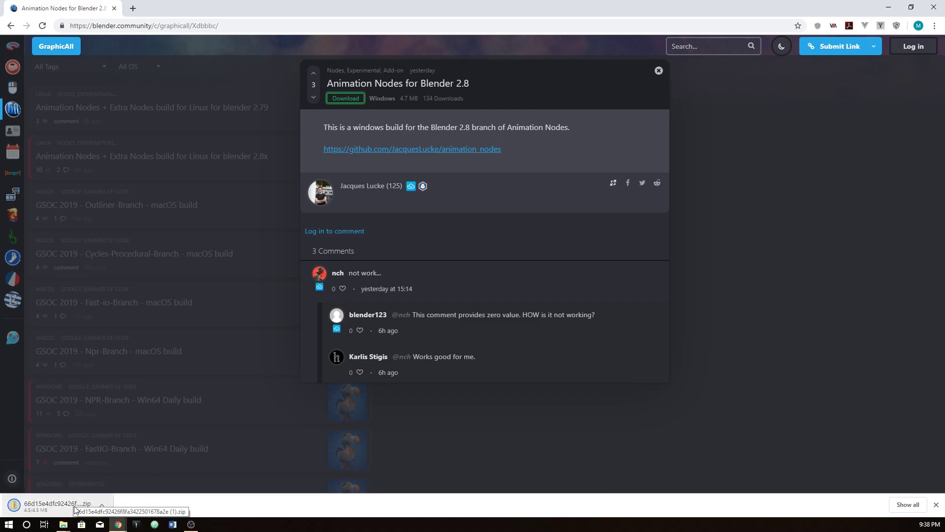
left_click_drag(169, 9, 230, 152)
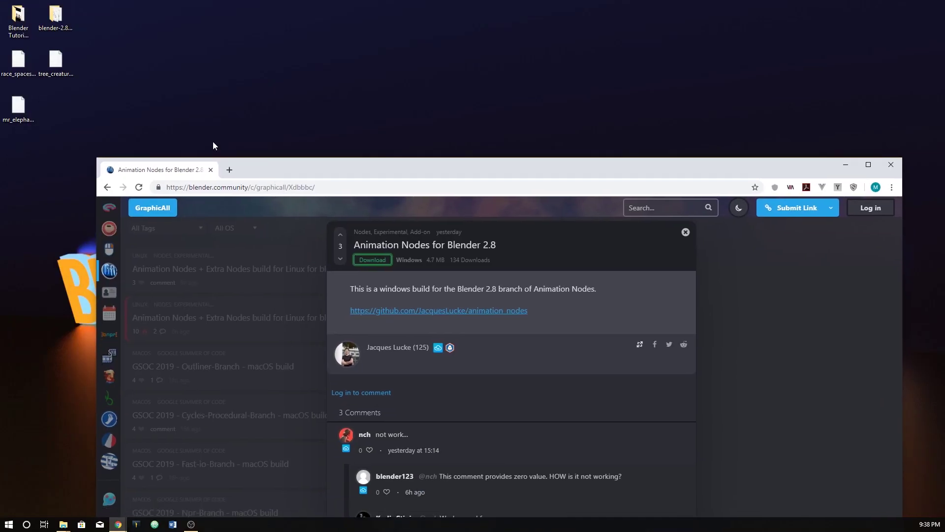
- Launch Blender 2.80 from the desktop folder and dismiss its splash screen
double_click(55, 17)
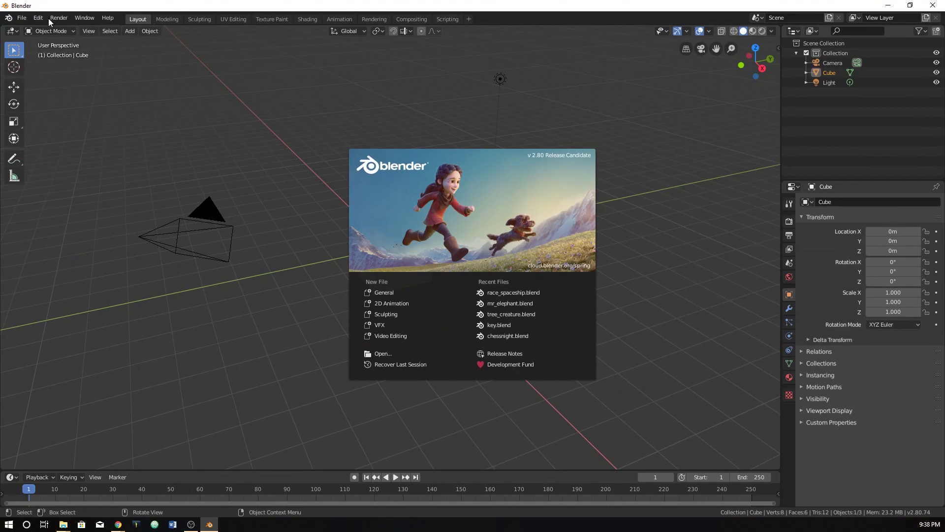
left_click(38, 19)
left_click(38, 18)
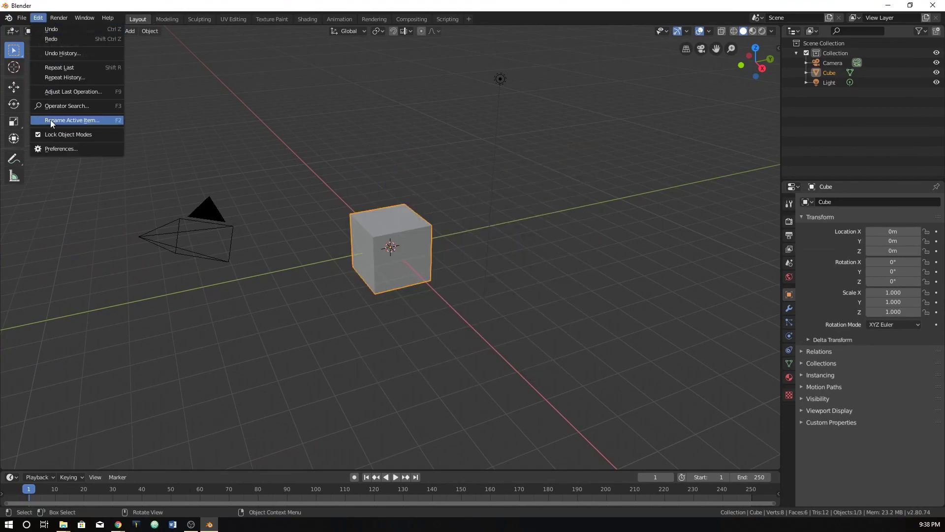
- Install the 4.46 MiB Animation Nodes zip from Downloads as an add-on, then close Preferences
left_click(55, 147)
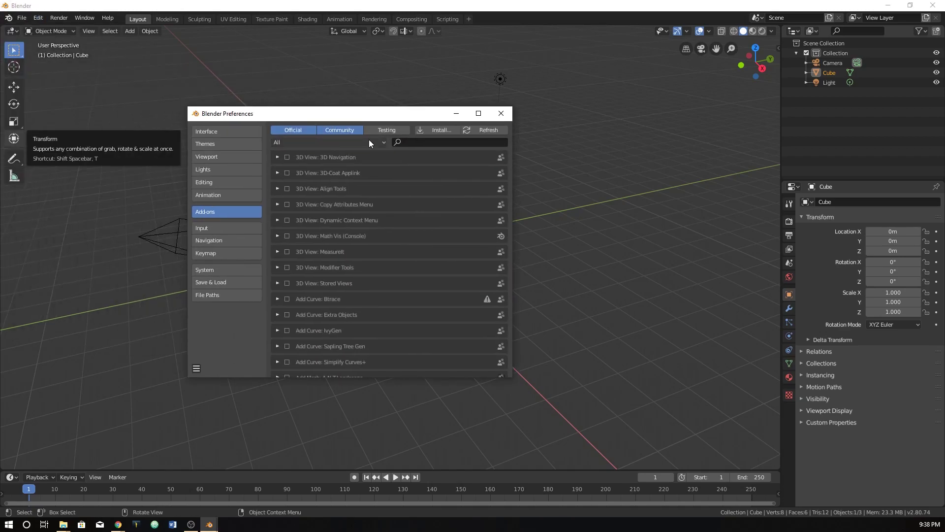
left_click(435, 130)
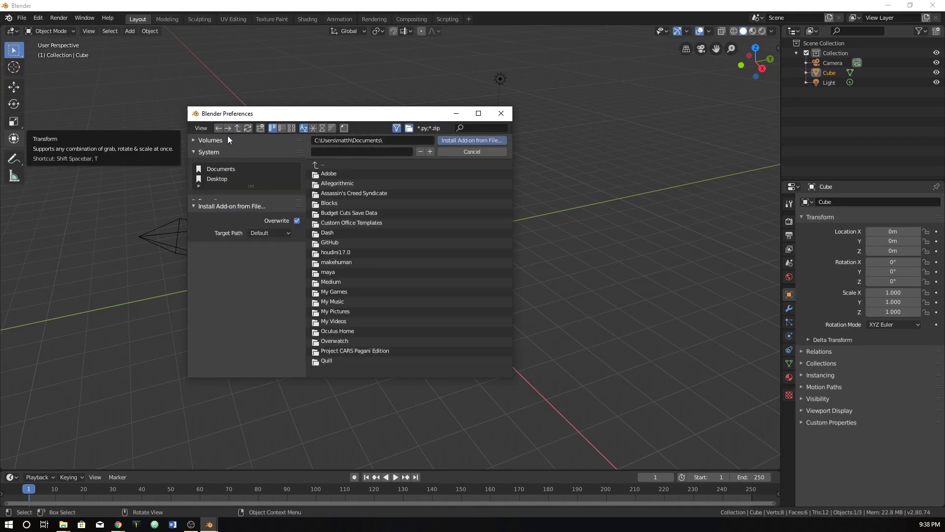
left_click(448, 152)
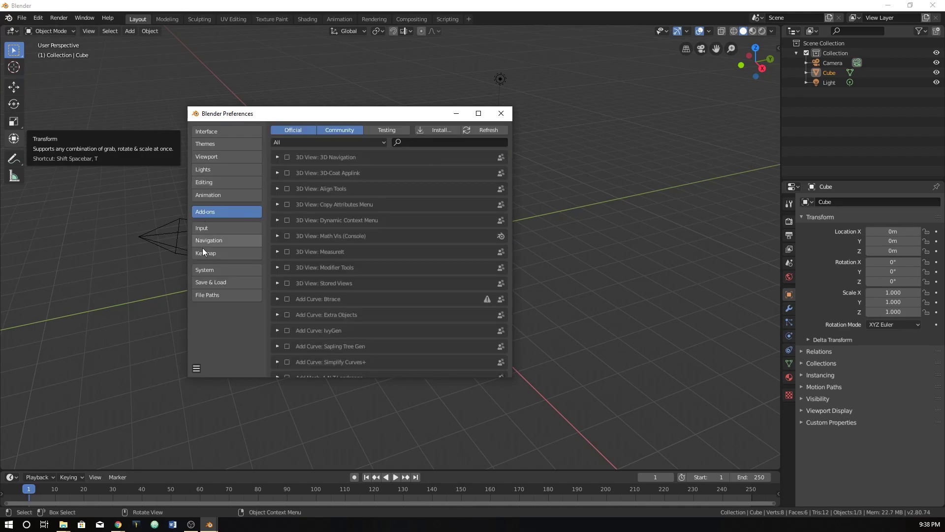
left_click(440, 130)
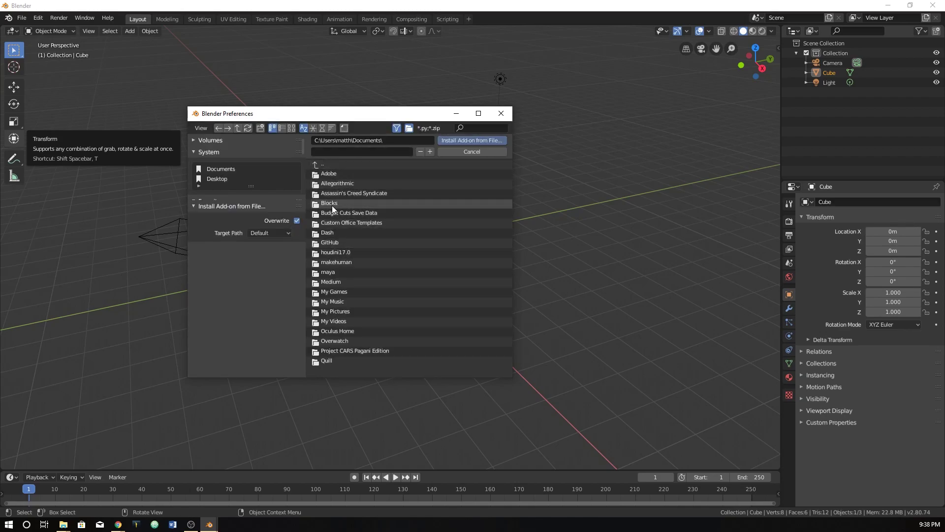
left_click(317, 163)
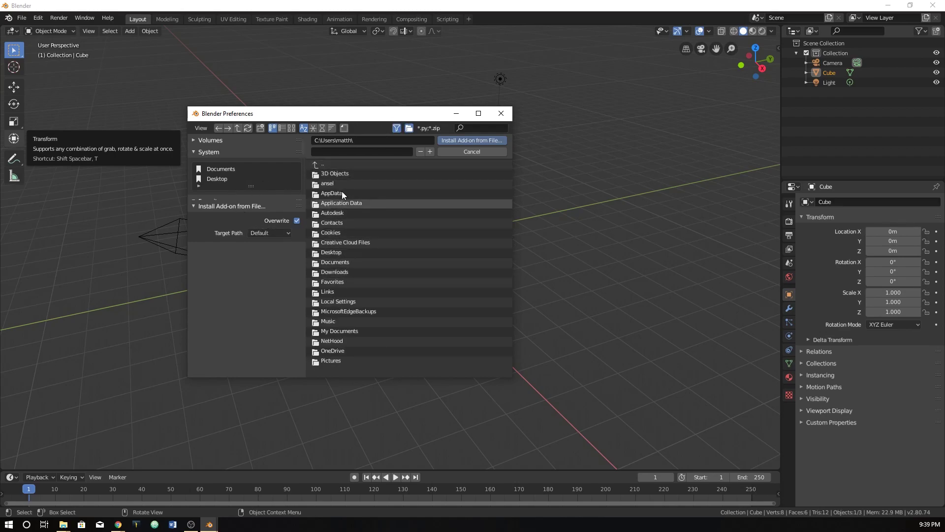
left_click(341, 271)
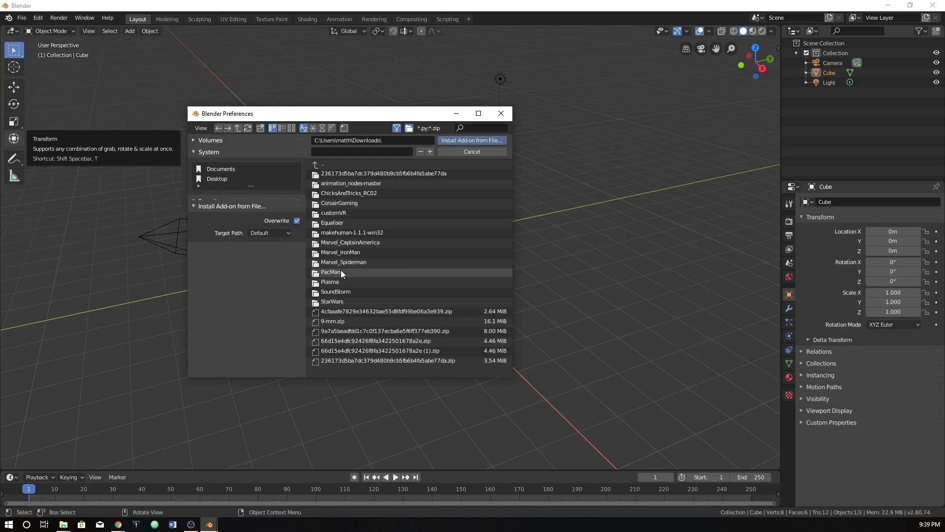
left_click(344, 340)
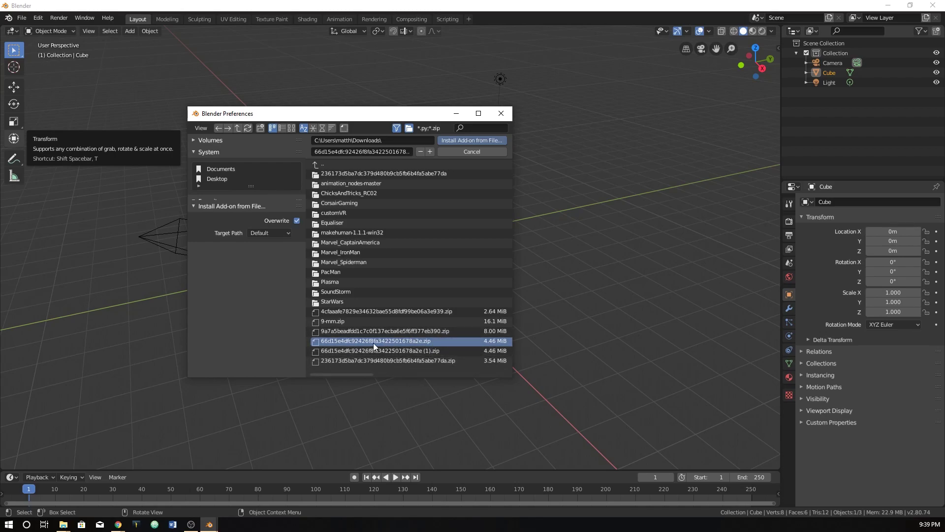
double_click(399, 344)
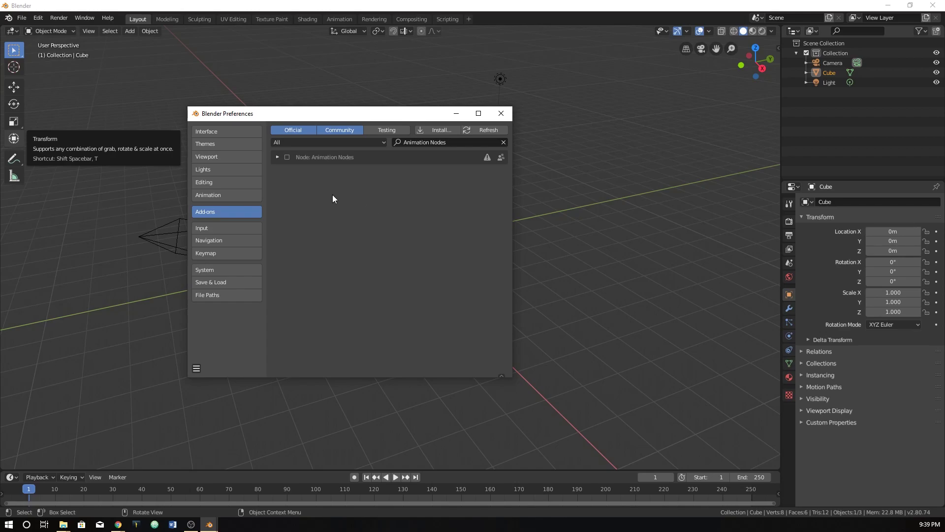
left_click(501, 113)
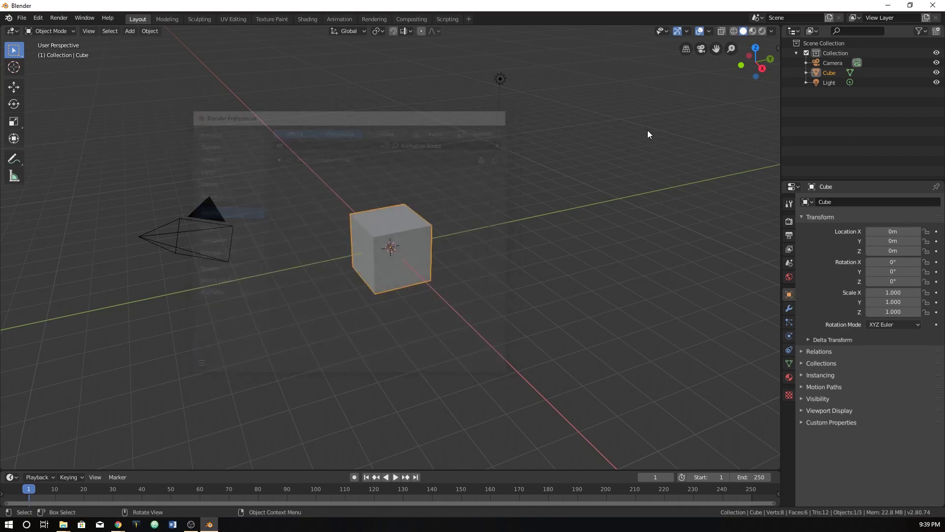
- Restart Blender and enable Node: Animation Nodes after searching 'anim' in the add-on list
left_click(932, 6)
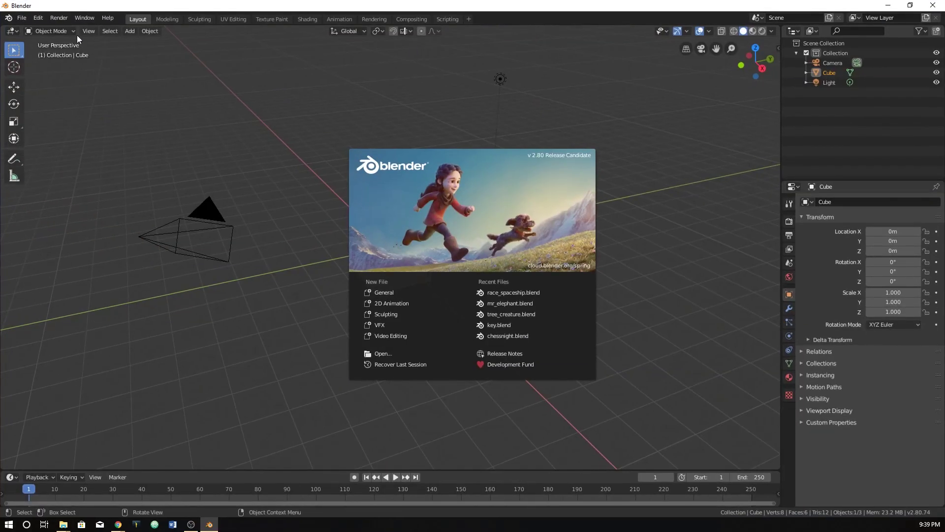
left_click(77, 35)
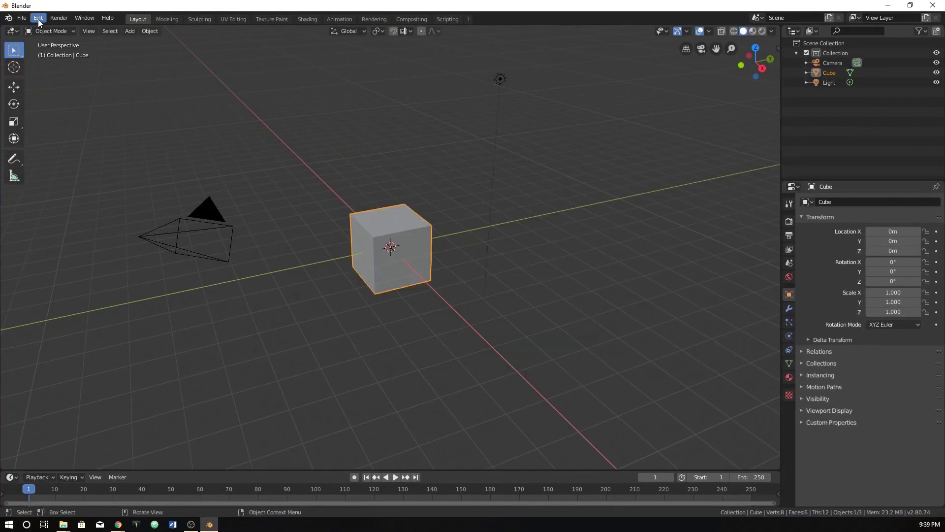
left_click(38, 18)
left_click(61, 148)
left_click(588, 123)
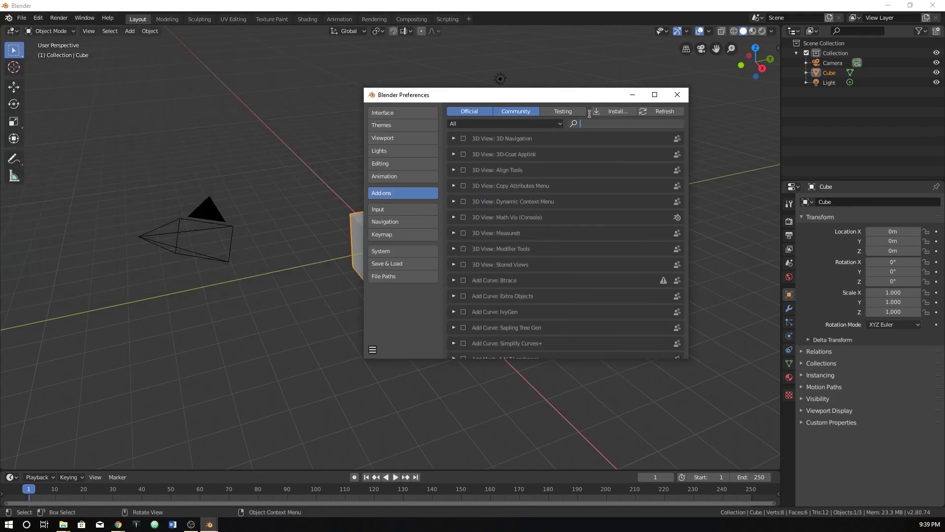
type("anim")
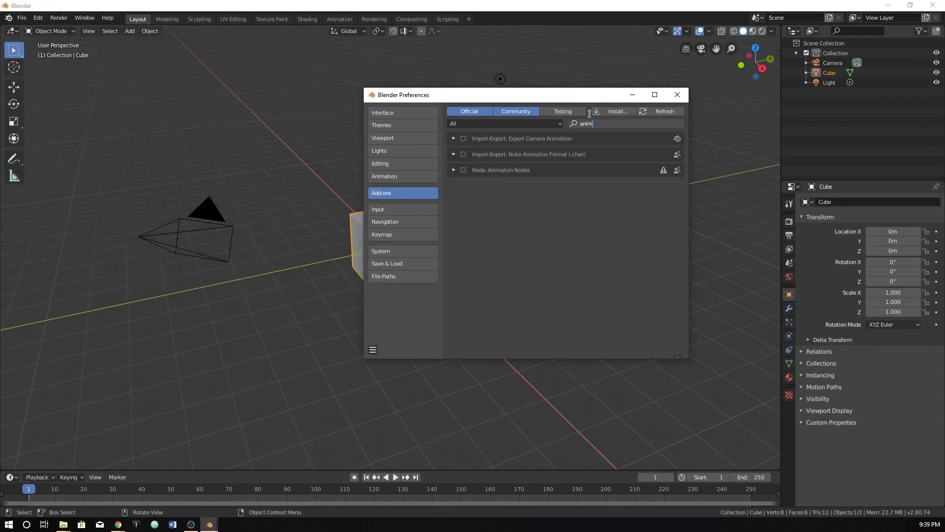
key("Return")
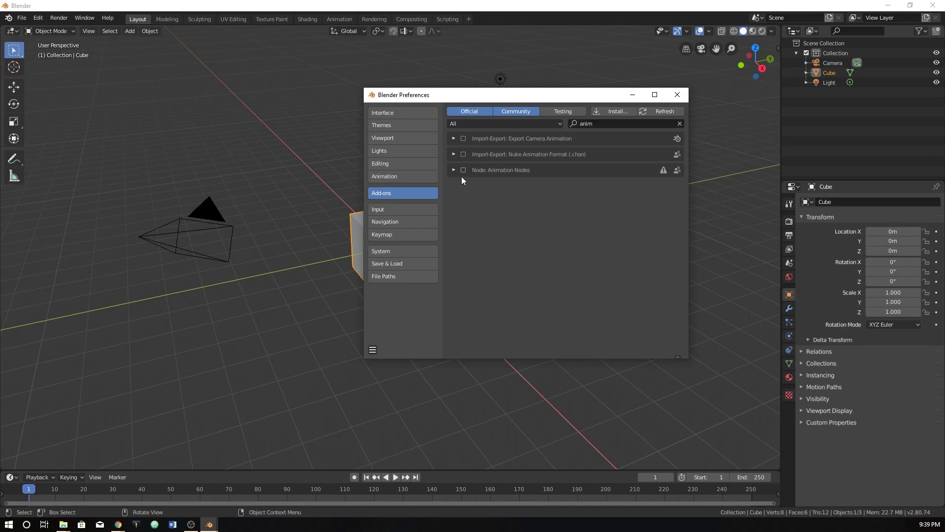
left_click(463, 170)
left_click(456, 172)
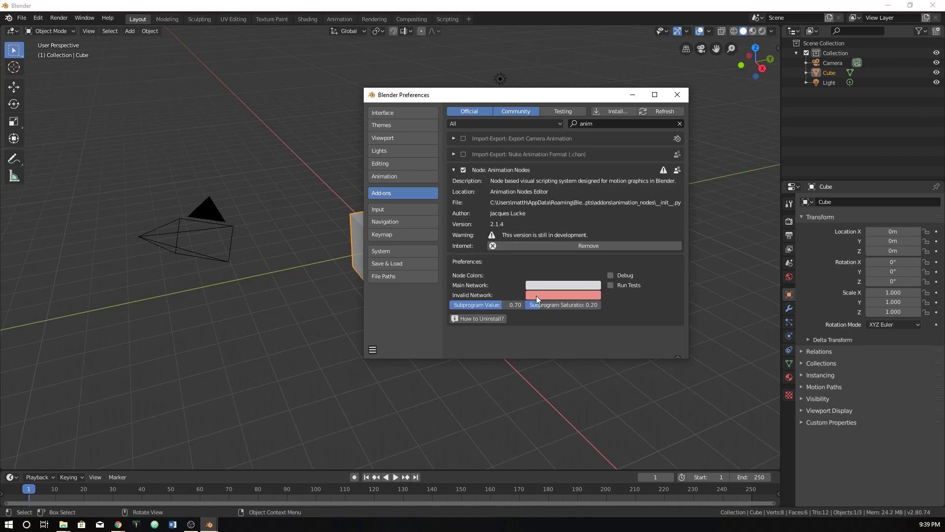
left_click(453, 169)
- Close Preferences and split the 3D viewport into two stacked views
left_click_drag(490, 96, 497, 85)
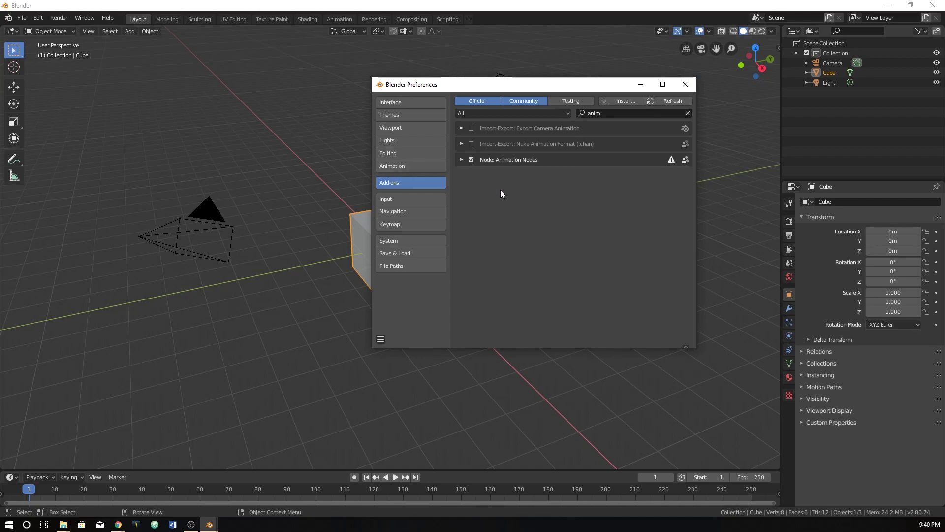
left_click(685, 84)
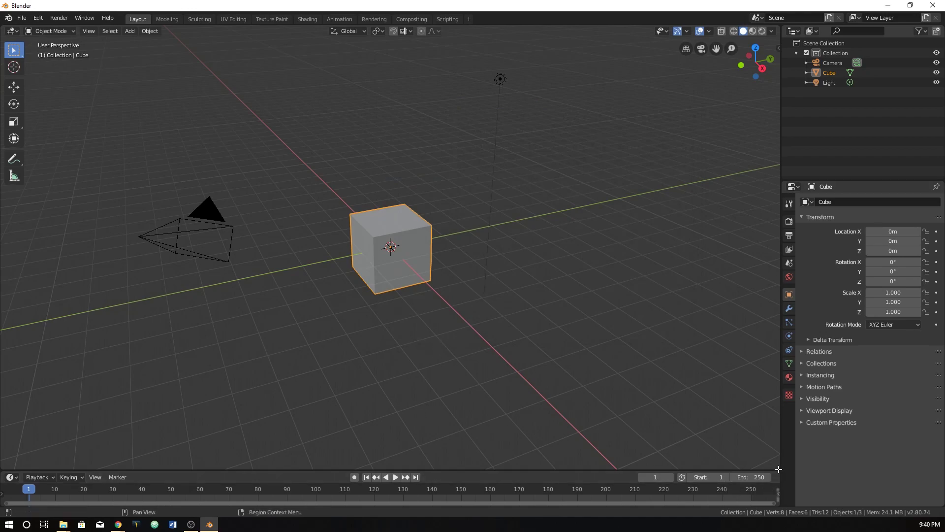
left_click_drag(778, 468, 768, 274)
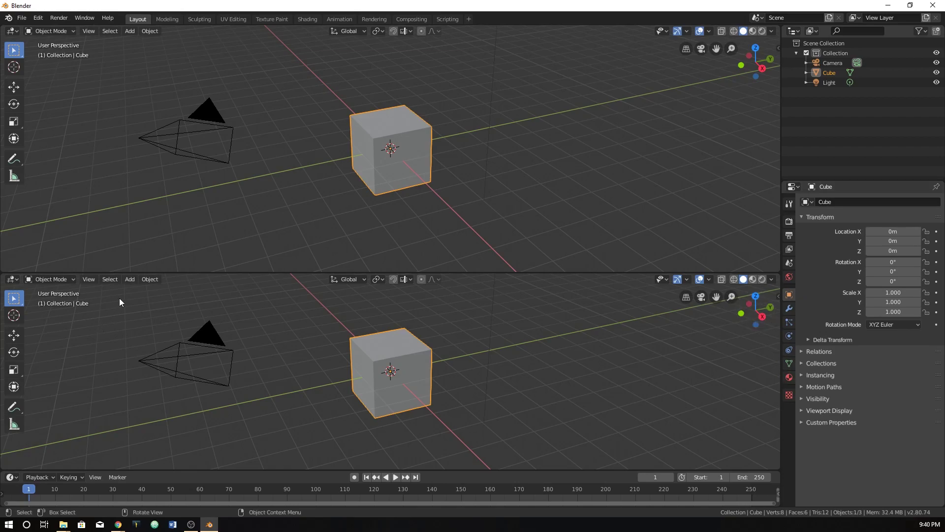
left_click(12, 279)
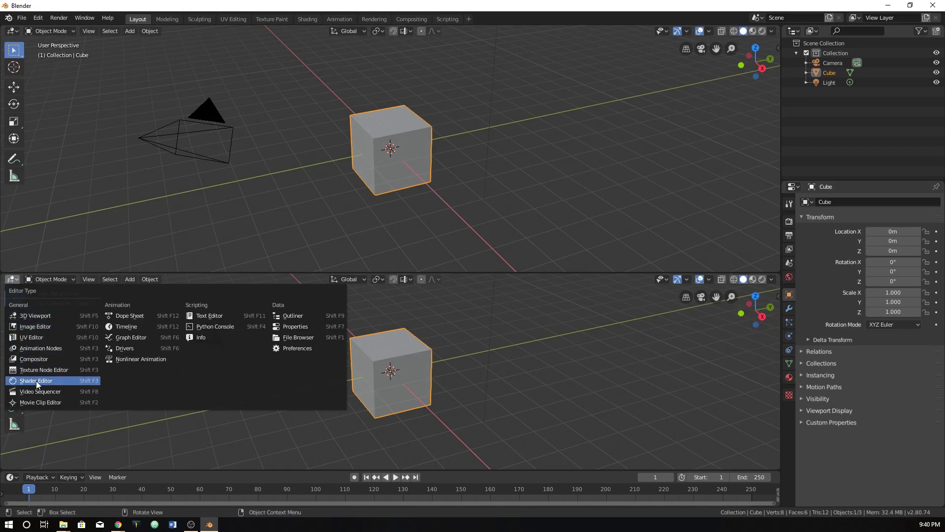
- Switch the lower area to the Animation Nodes editor and create a new tree named NodeTree
left_click(41, 349)
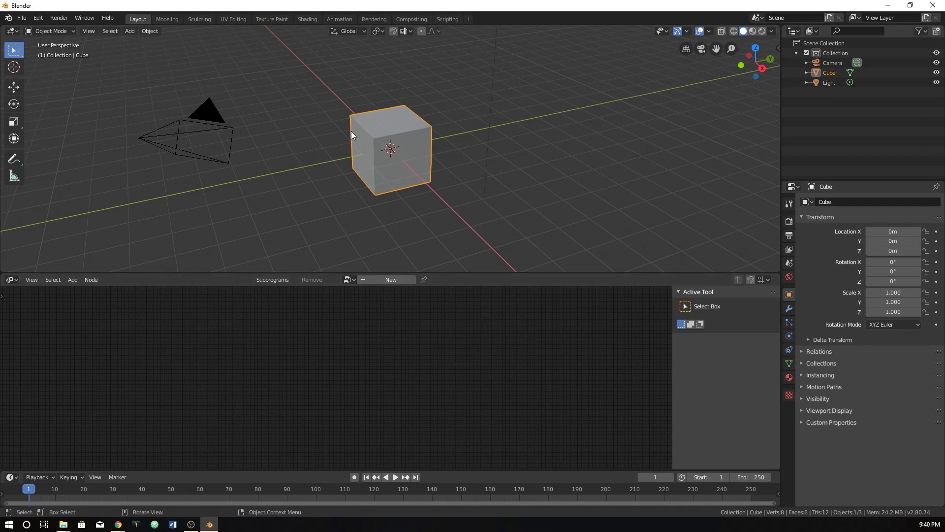
left_click(397, 280)
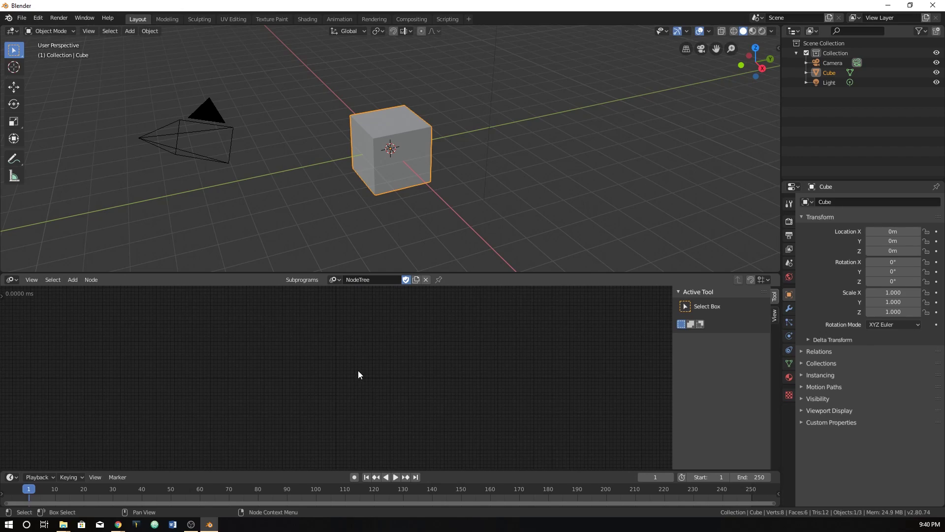
key("shift+a")
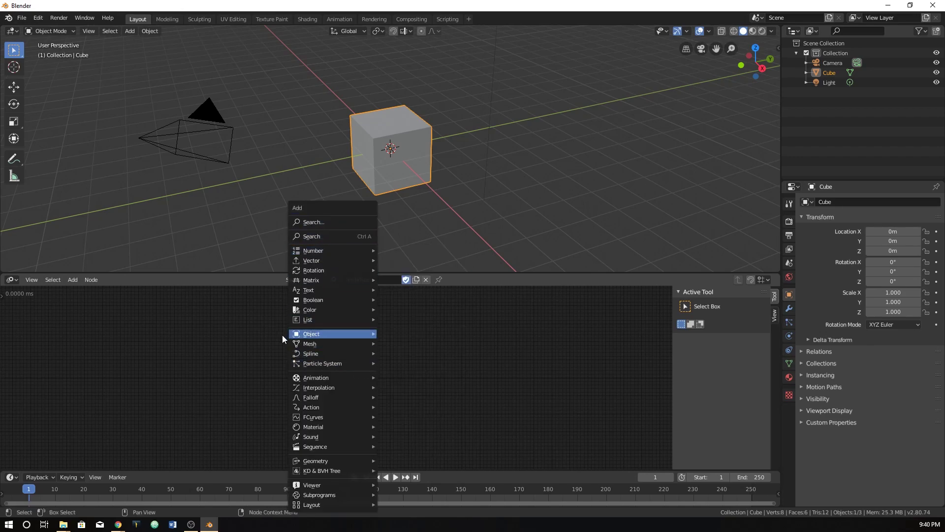
- Add an Object Instancer node by searching 'ins' in the node search
key("shift+a")
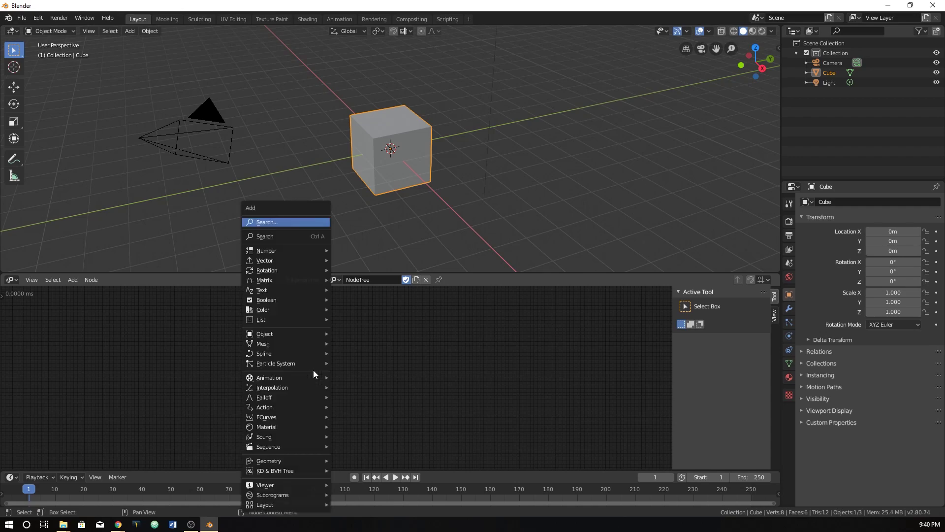
key("Escape")
key("ctrl+a")
type("ins")
key("Down")
key("Return")
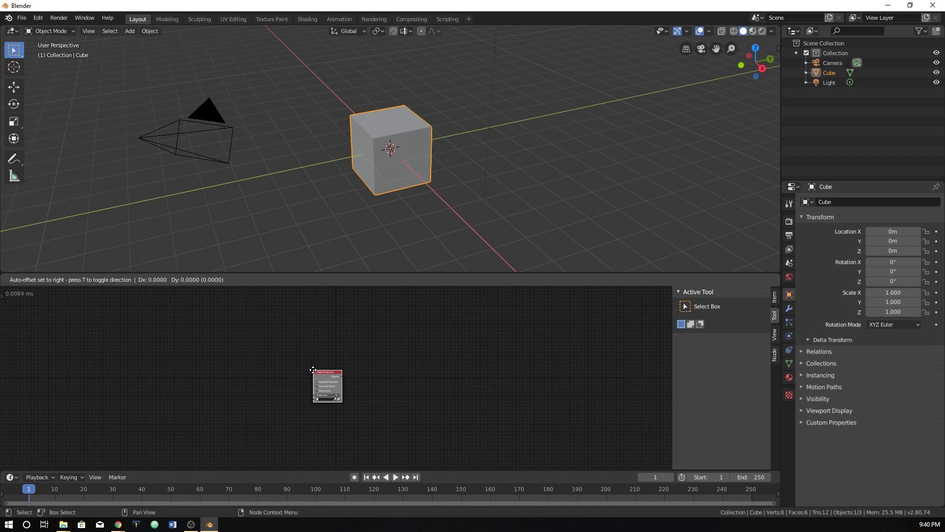
left_click(312, 370)
scroll(364, 367, "up", 5)
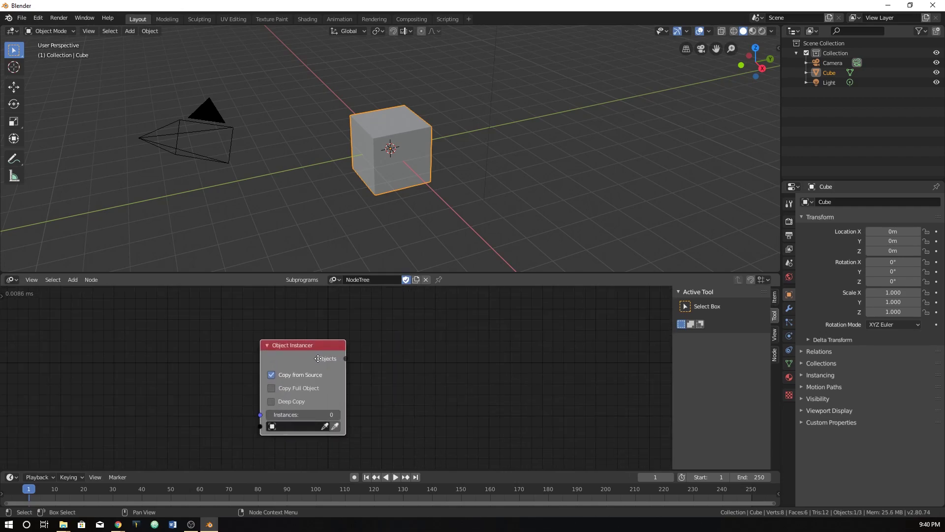
- Search 'output matrix' and place an Object Matrix Output node right of the instancer
key("shift+a")
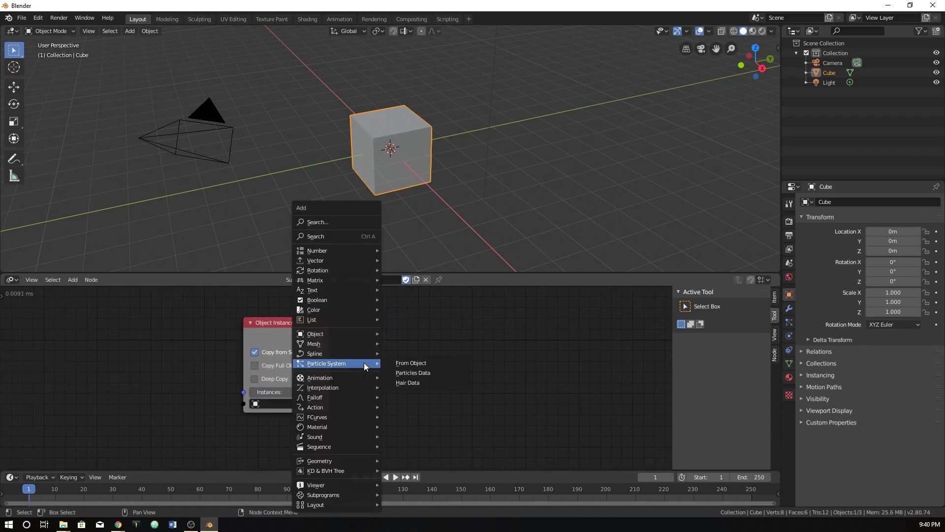
key("Escape")
key("ctrl+a")
type("outpu")
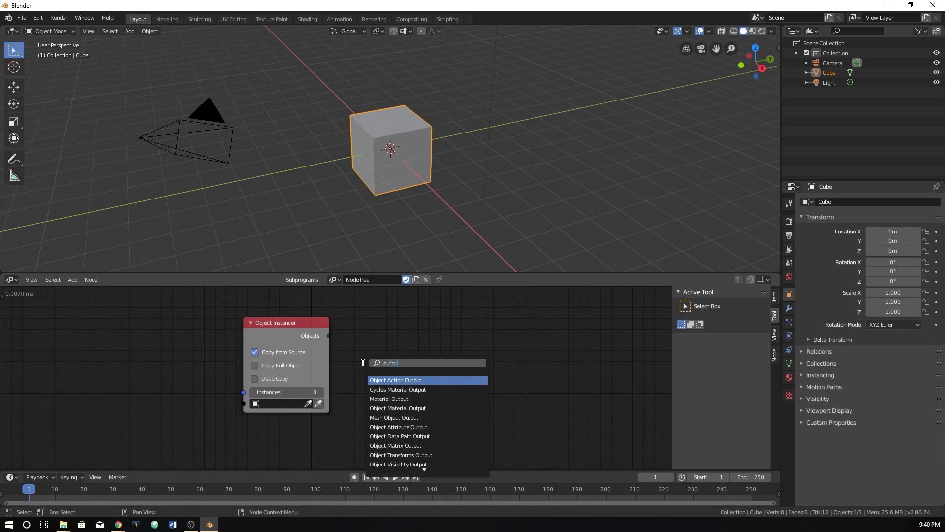
type("t matrix")
key("Return")
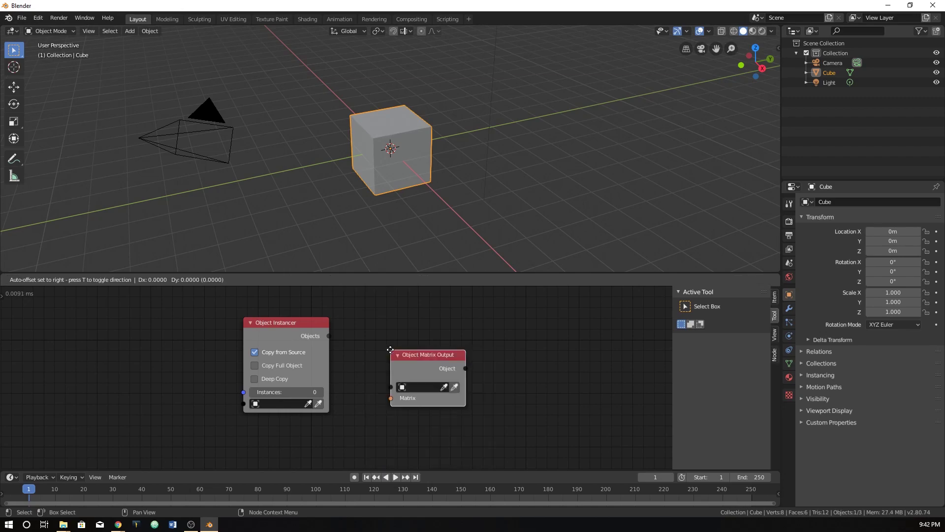
left_click(401, 339)
left_click_drag(326, 337, 350, 343)
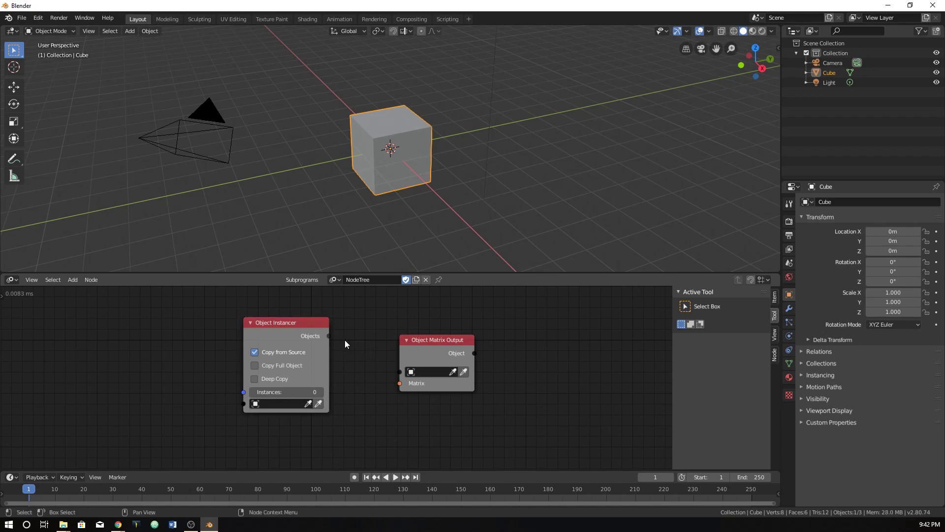
- Link the instancer's Objects output to Object Matrix Output, pick Cube, and set 9 instances
left_click_drag(327, 337, 403, 374)
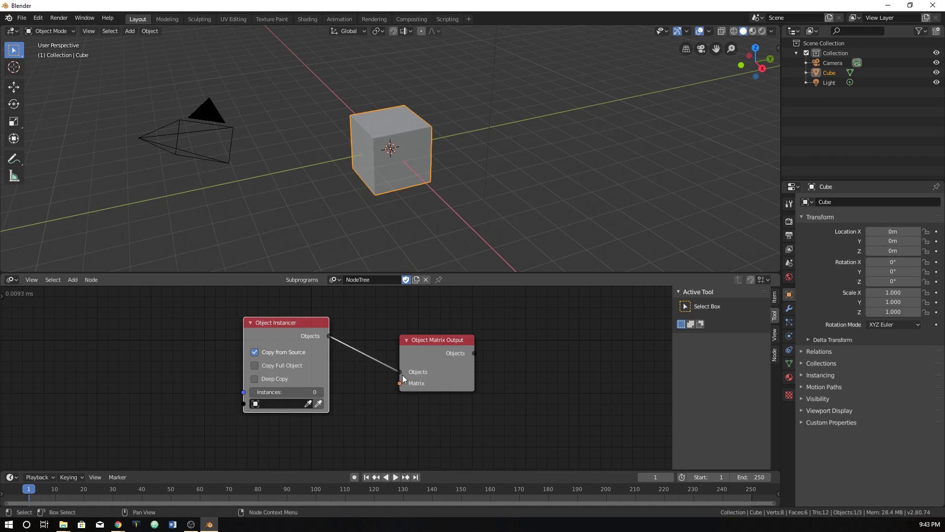
left_click(308, 403)
left_click(387, 160)
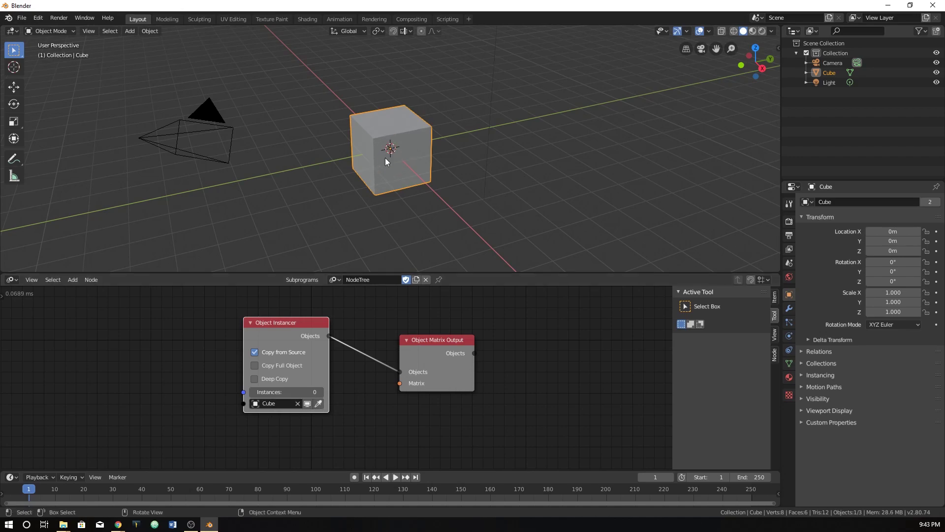
left_click(300, 391)
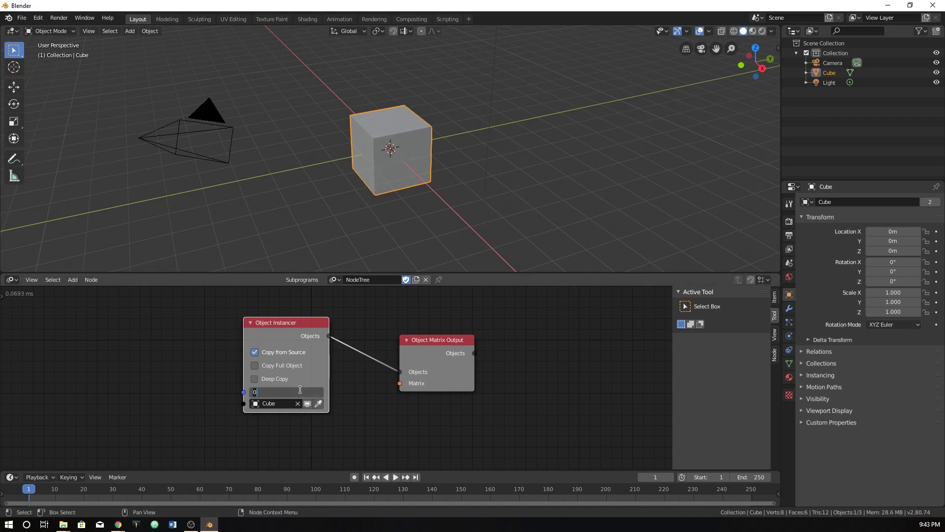
type("9")
key("Return")
- Move the output node further right, check the cube instances, and reduce Instances to 3
left_click_drag(438, 341, 505, 336)
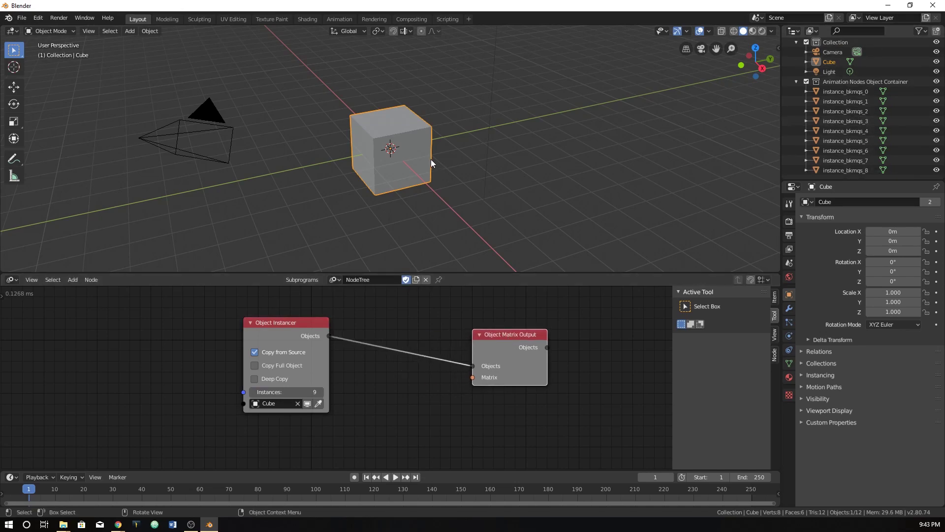
left_click(412, 140)
key("g")
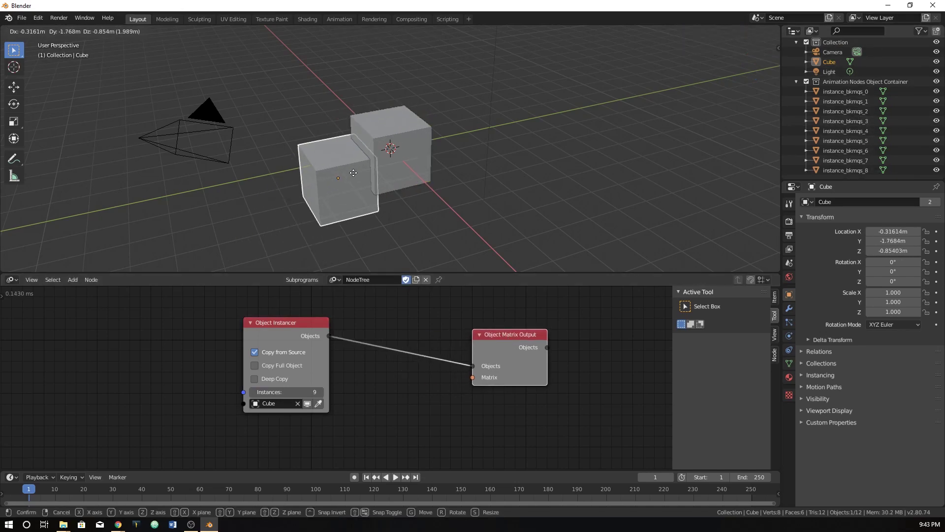
key("Escape")
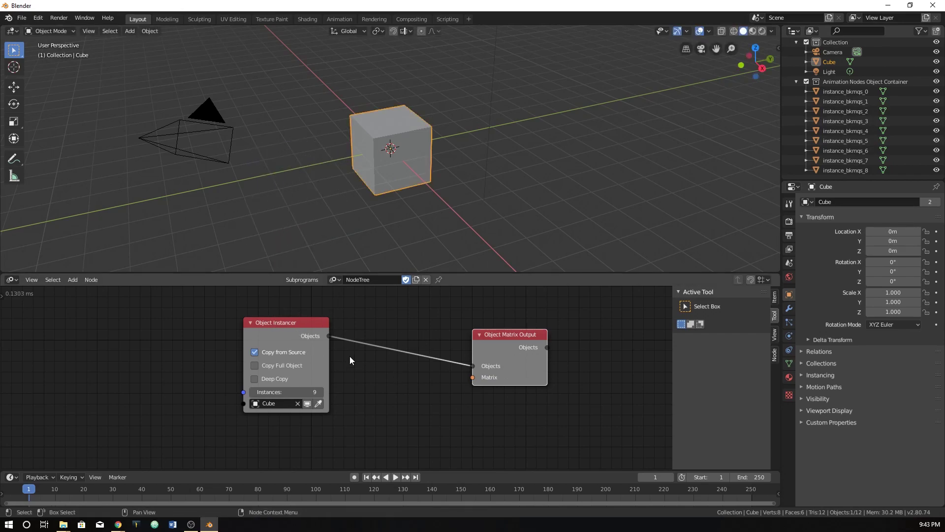
scroll(345, 365, "down", 1)
scroll(369, 379, "down", 1)
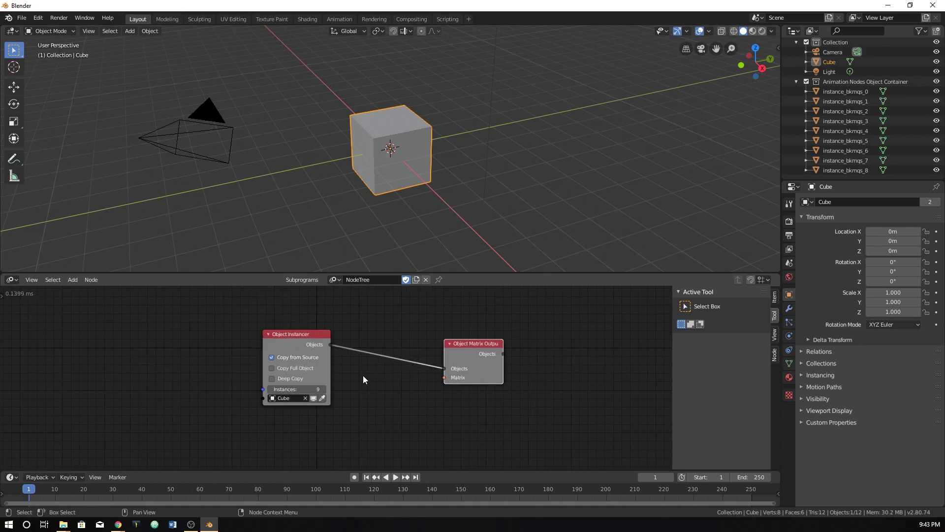
left_click(302, 391)
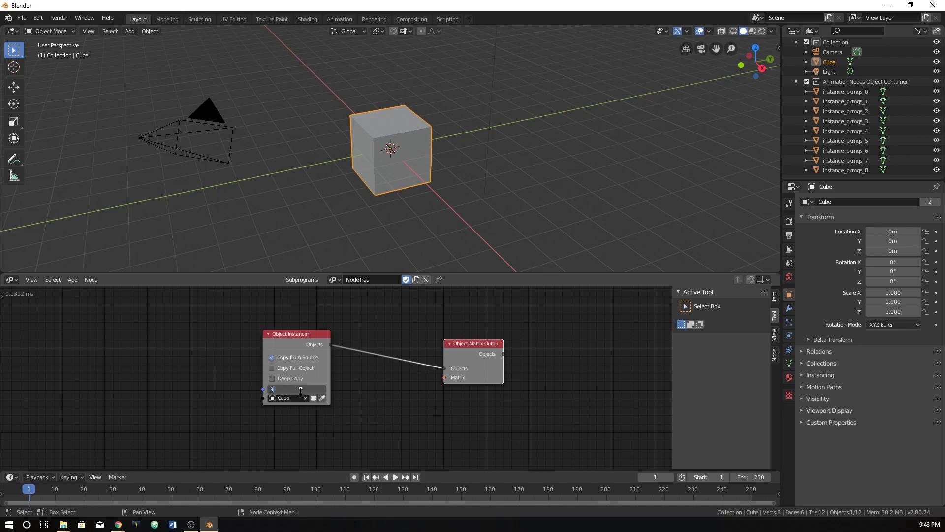
type("3")
key("Return")
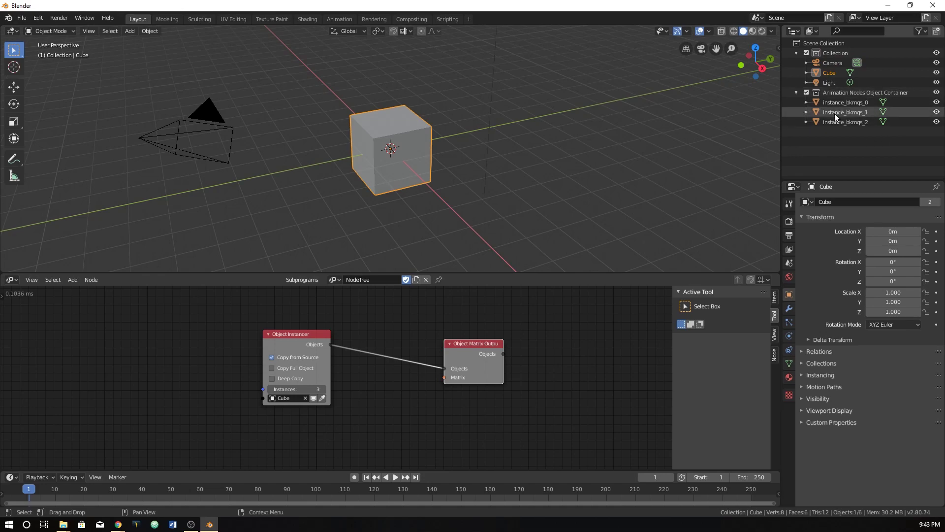
- In the widened side panel, turn Auto Execution Always off and enable Tree, Frame and Property Changed
left_click(3, 294)
left_click_drag(84, 339, 147, 339)
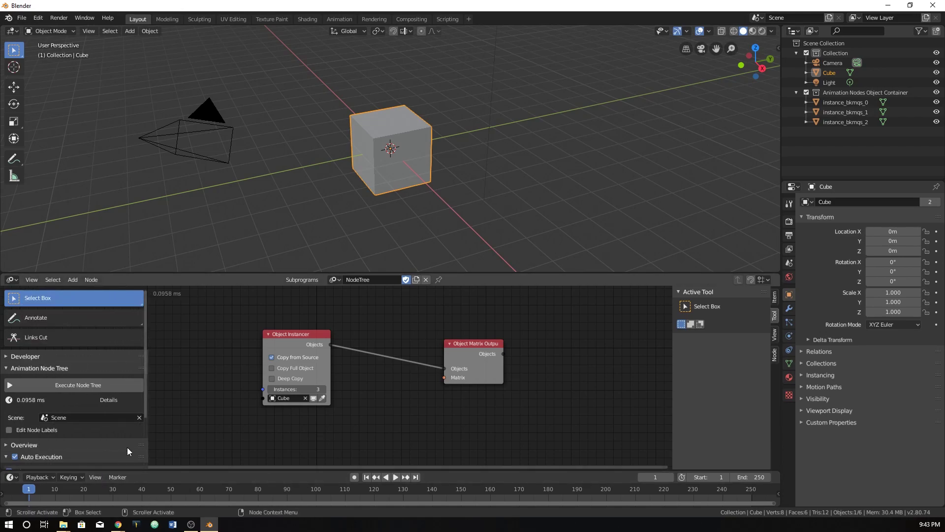
scroll(99, 410, "down", 2)
scroll(83, 399, "down", 2)
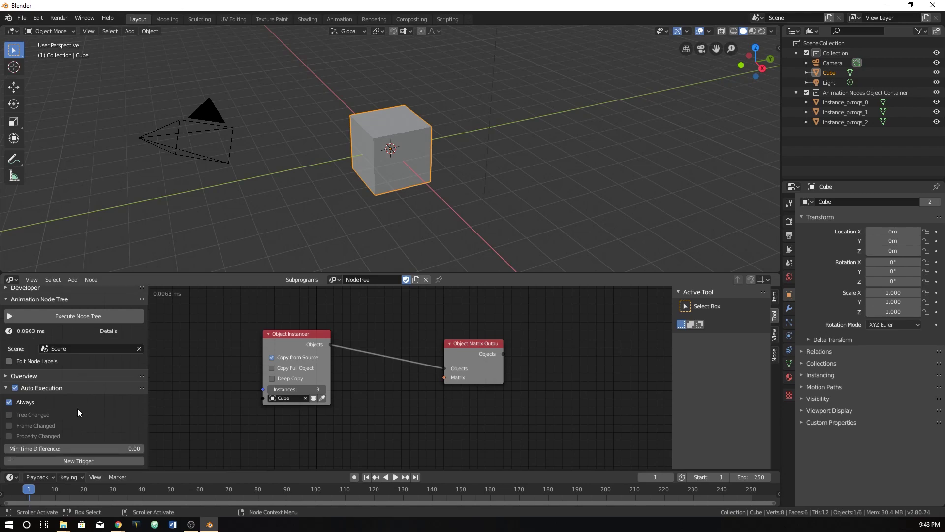
left_click(9, 402)
left_click_drag(9, 414, 9, 436)
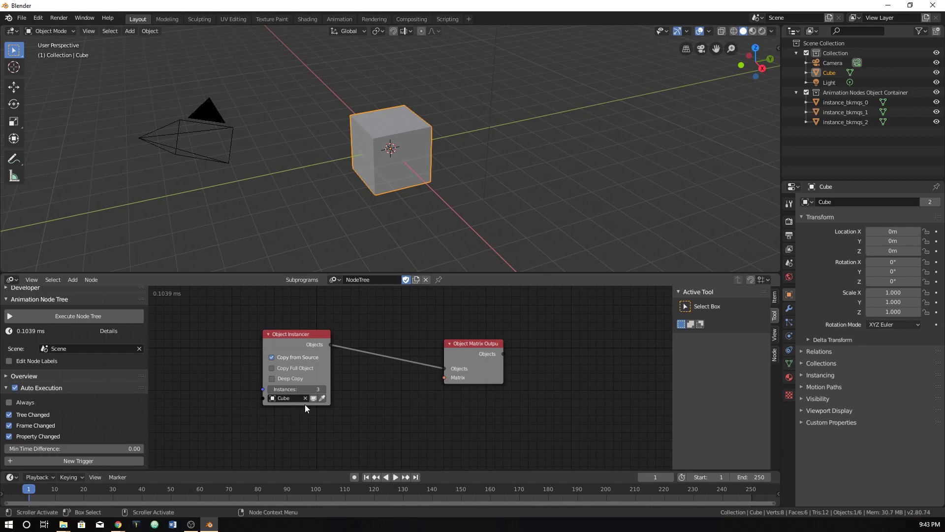
left_click(8, 402)
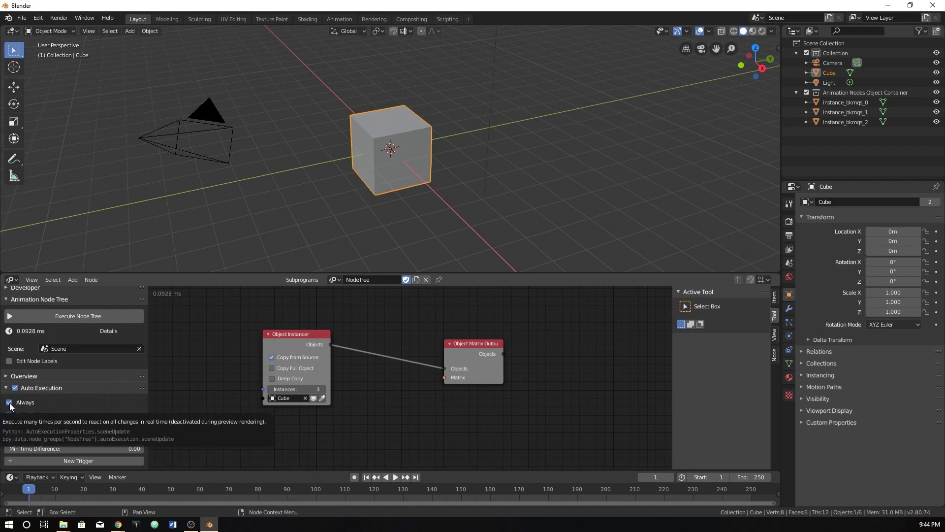
left_click(29, 402)
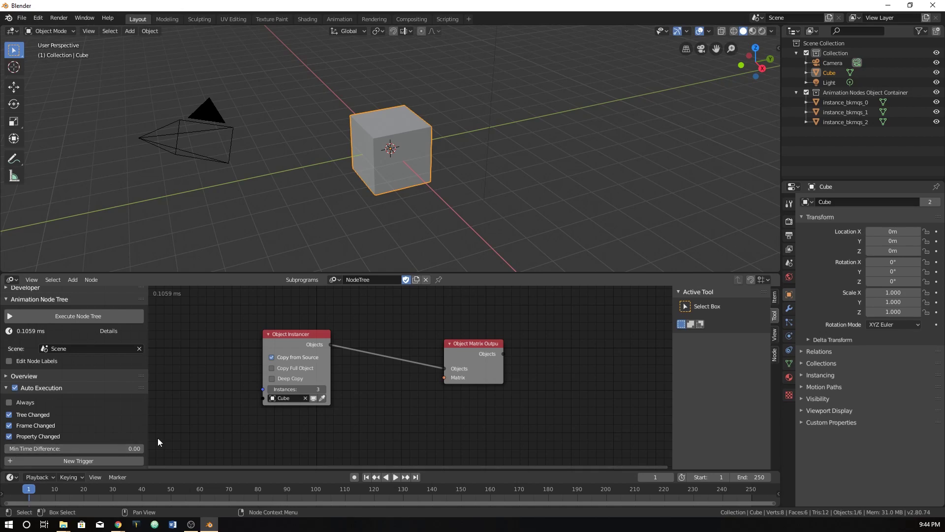
left_click(315, 337)
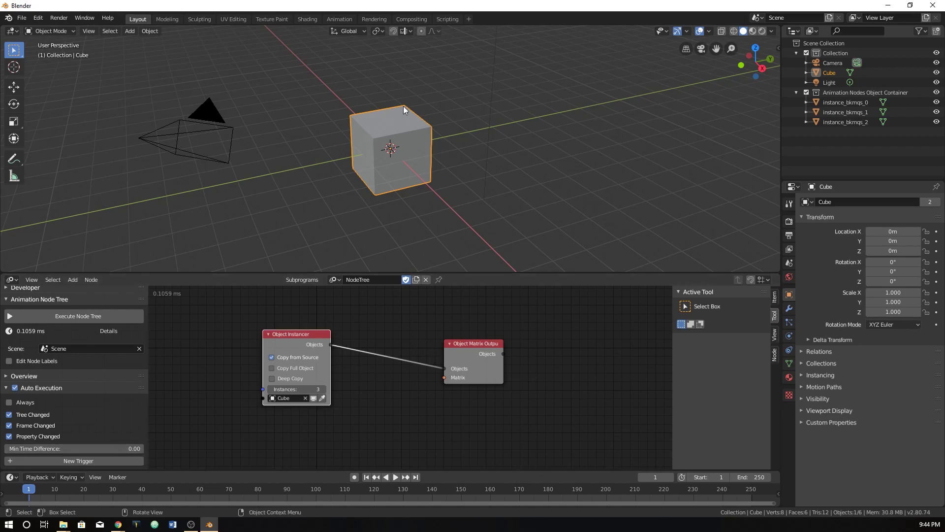
- Play the animation briefly, stop back at frame 1, and switch to another program
key("space")
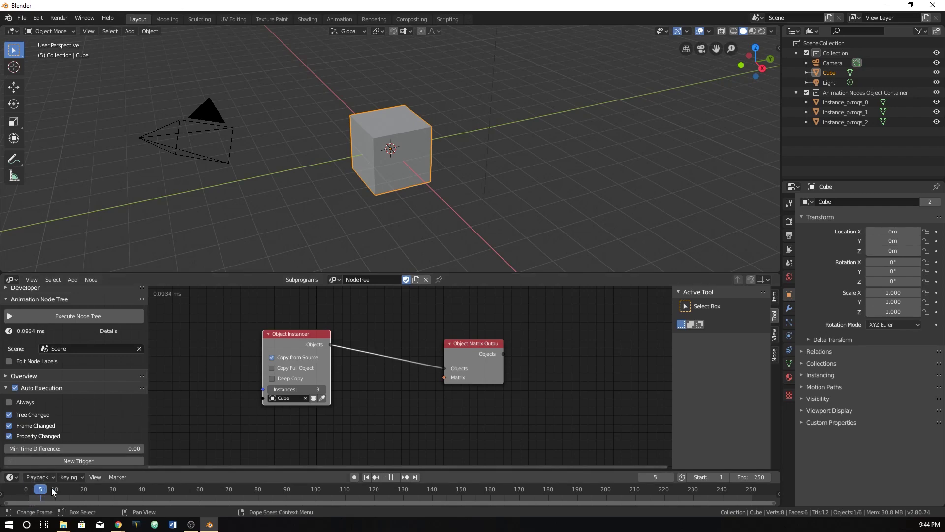
left_click_drag(110, 484, 30, 487)
key("space")
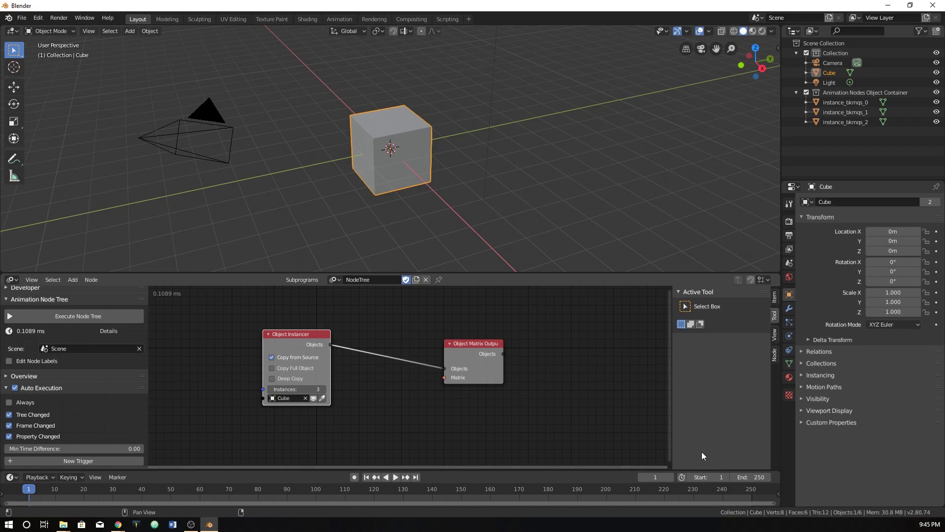
left_click(191, 524)
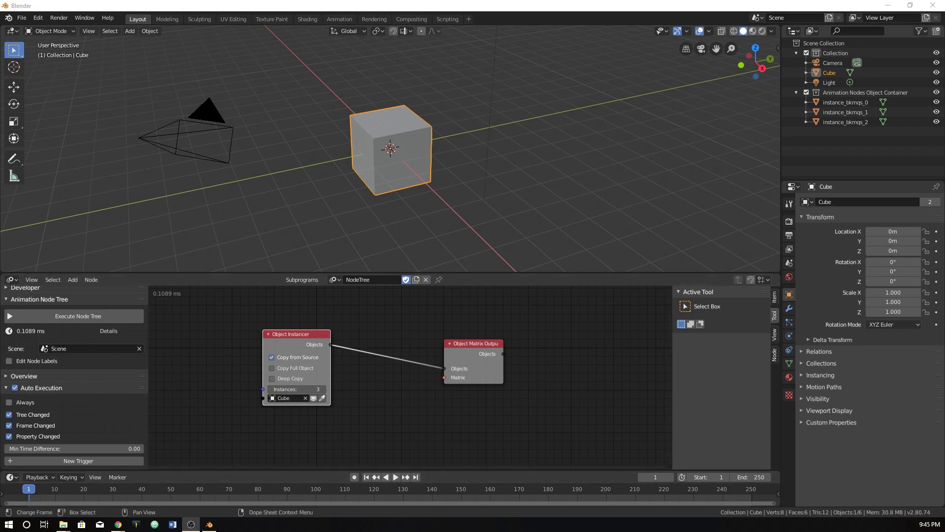